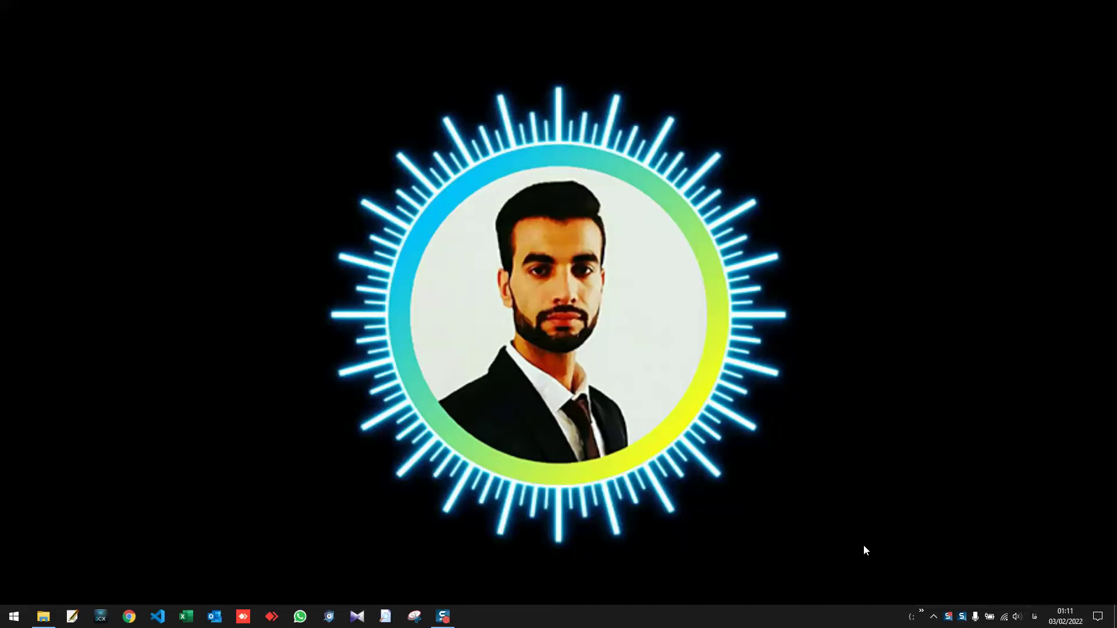
- Launch the Advanced IP Scanner 2.5 setup file, run the portable version with the licence agreement accepted, and maximize the scanner window
{"action": "left_click", "coordinate": [43, 616]}
{"action": "double_click", "coordinate": [196, 78]}
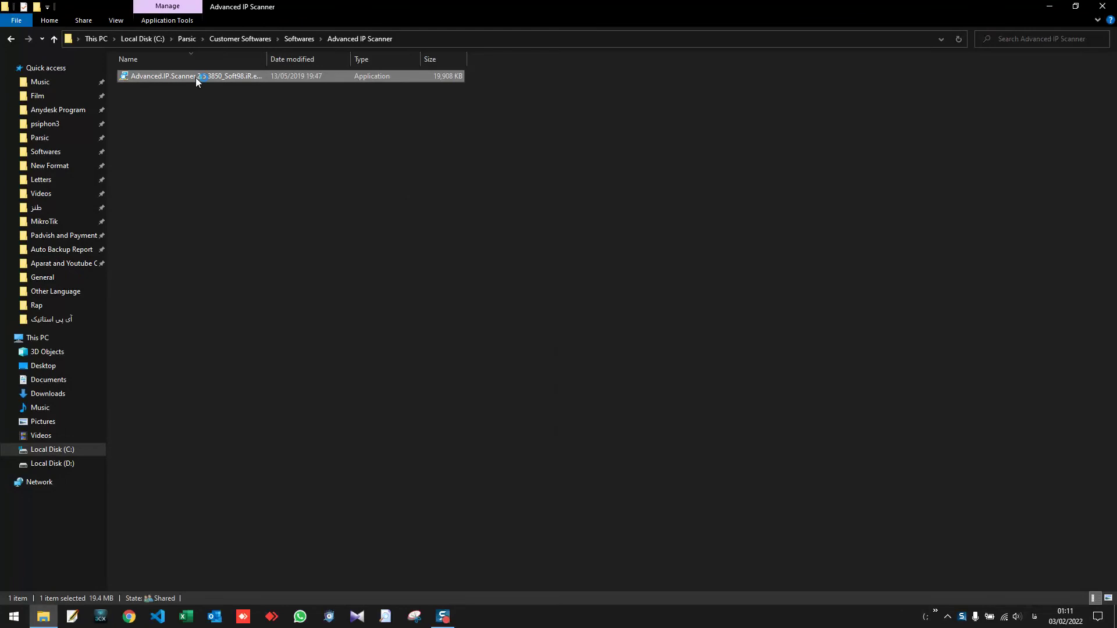
{"action": "left_click", "coordinate": [561, 334]}
{"action": "left_click", "coordinate": [448, 297]}
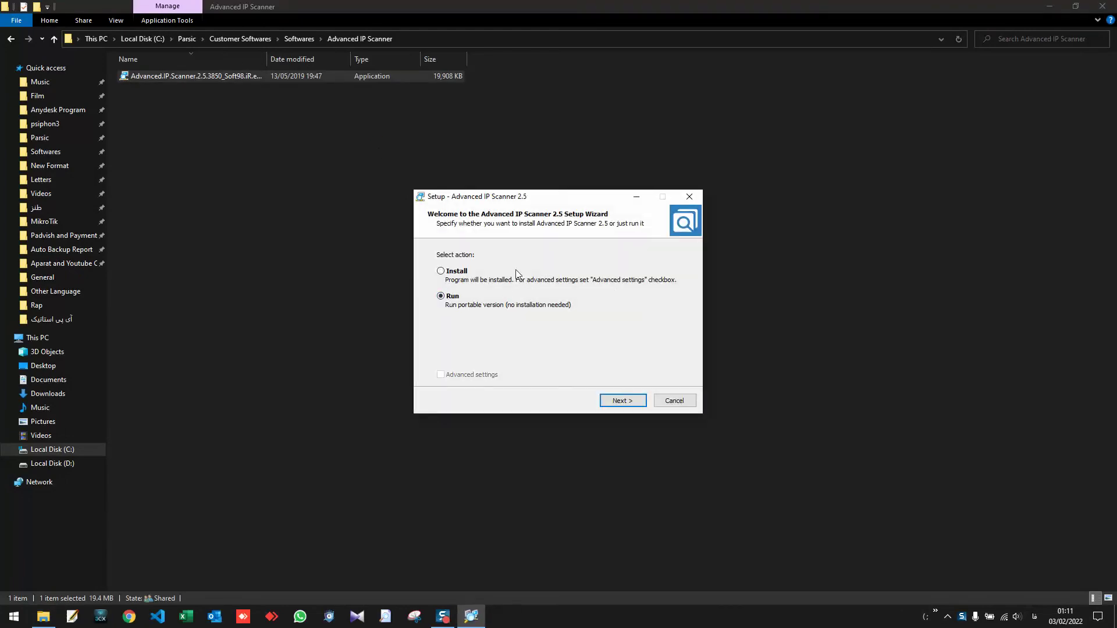
{"action": "left_click", "coordinate": [618, 402]}
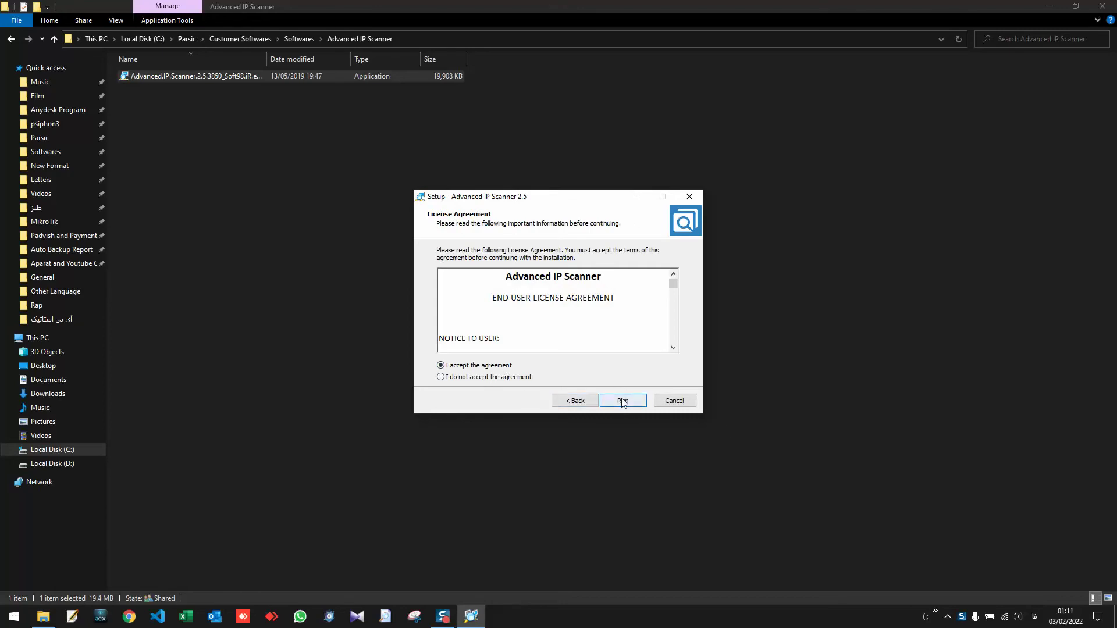
{"action": "left_click", "coordinate": [622, 400]}
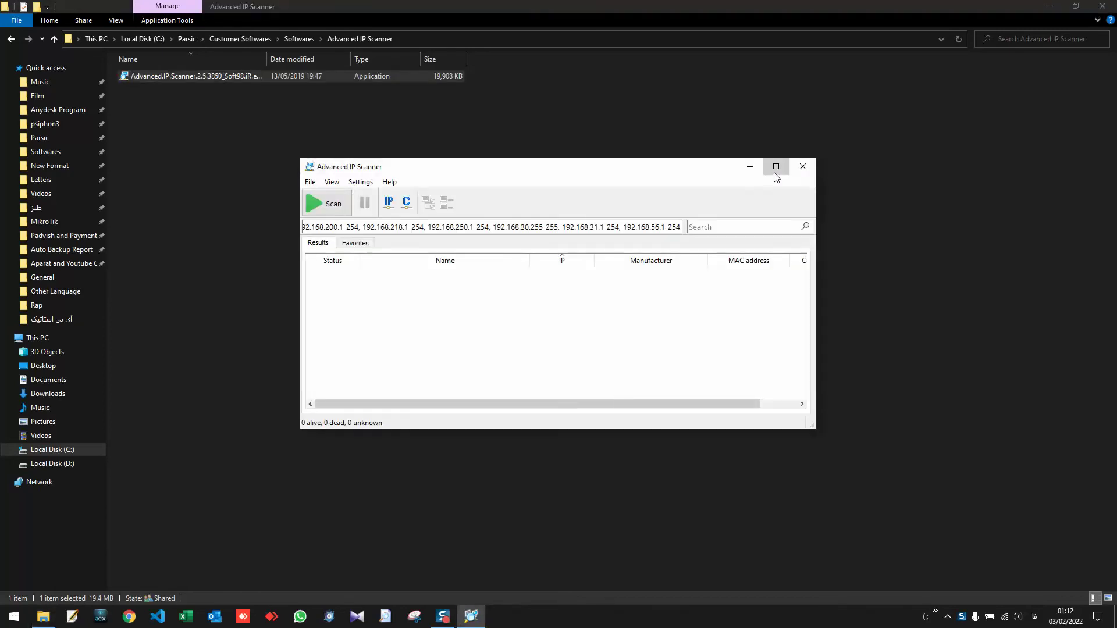
{"action": "left_click", "coordinate": [775, 166]}
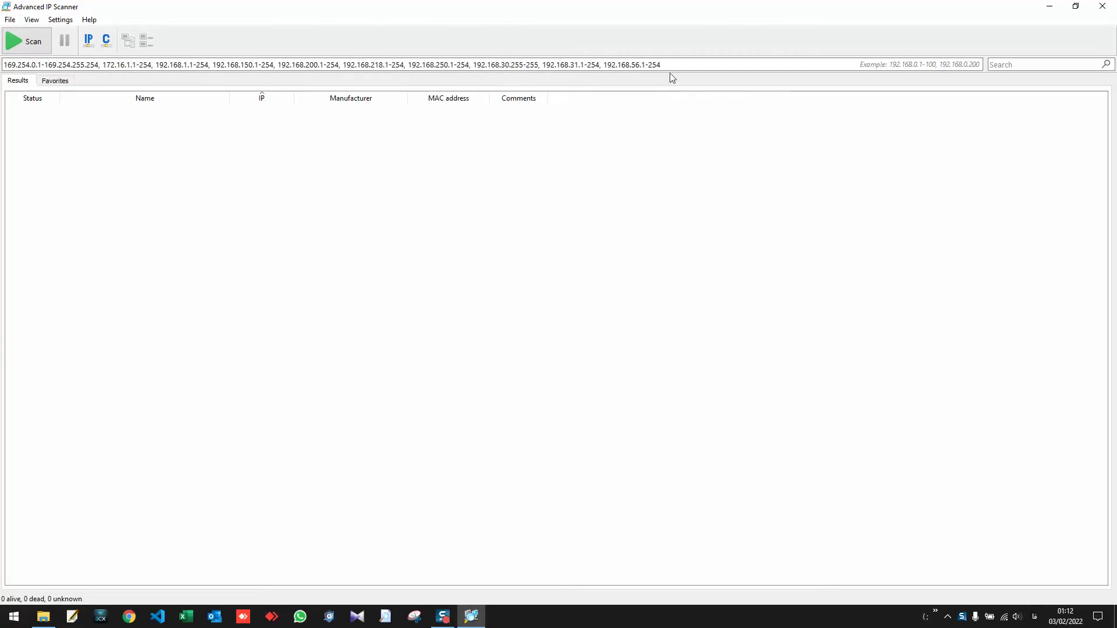
- Replace the listed IP ranges with 172.16.1.1-254 and scan that range
{"action": "left_click_drag", "start_coordinate": [673, 65], "coordinate": [6, 77]}
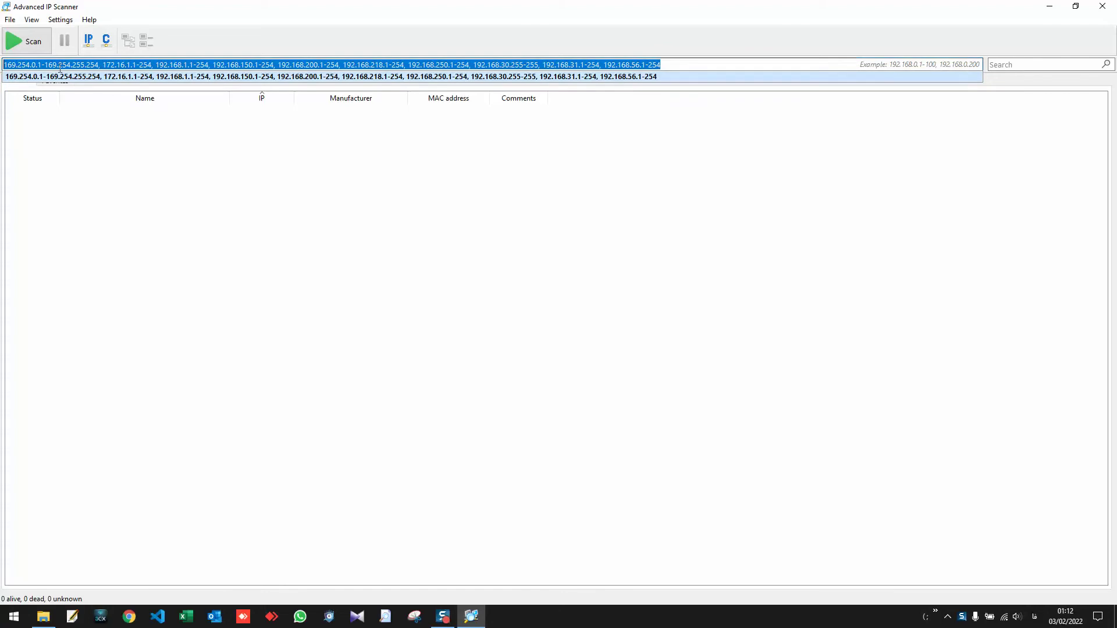
{"action": "left_click", "coordinate": [233, 64]}
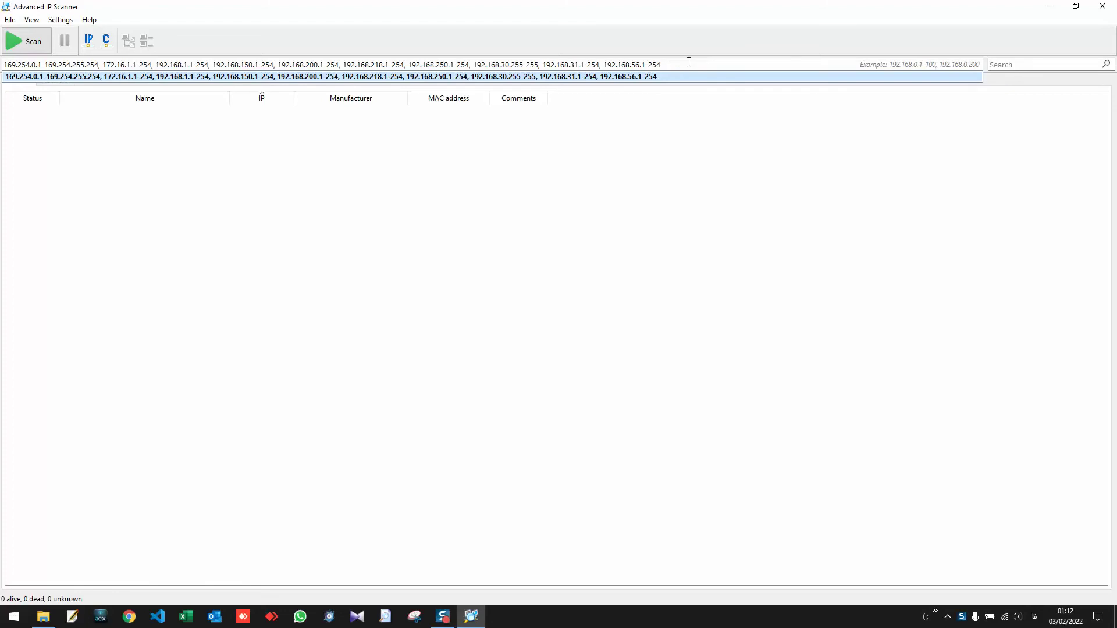
{"action": "left_click_drag", "start_coordinate": [719, 65], "coordinate": [3, 65]}
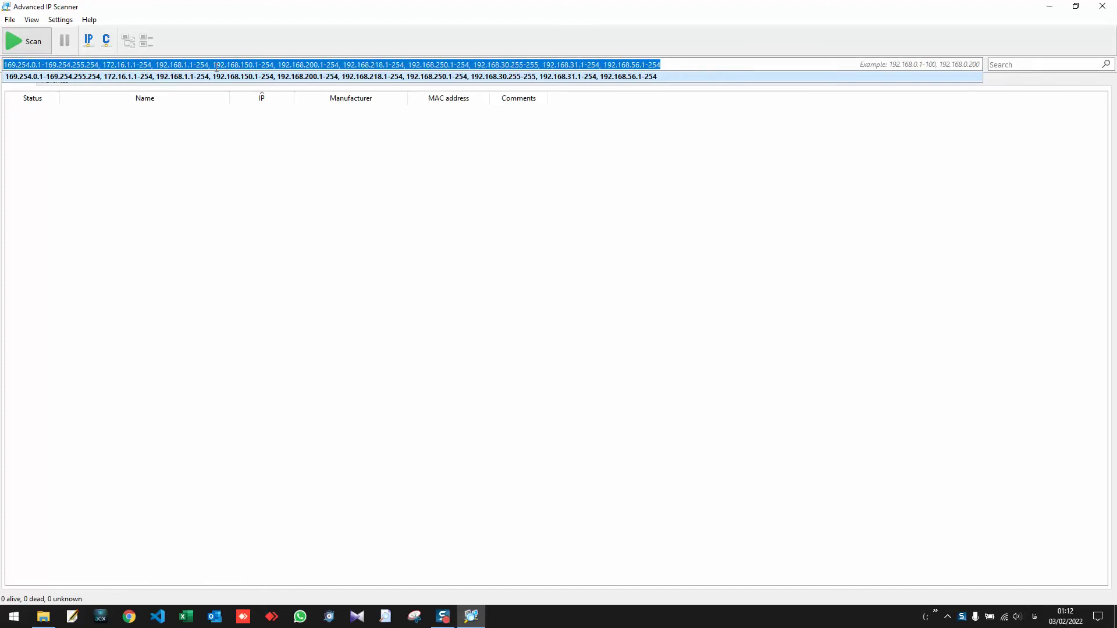
{"action": "type", "text": "172.16"}
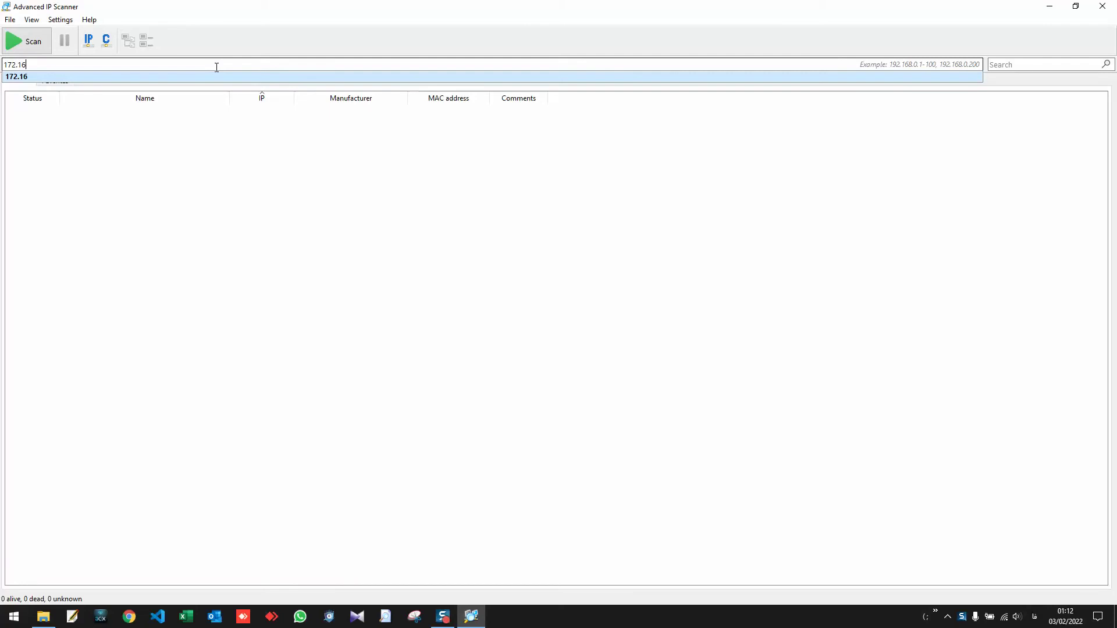
{"action": "type", "text": ".1.1"}
{"action": "left_click", "coordinate": [141, 210]}
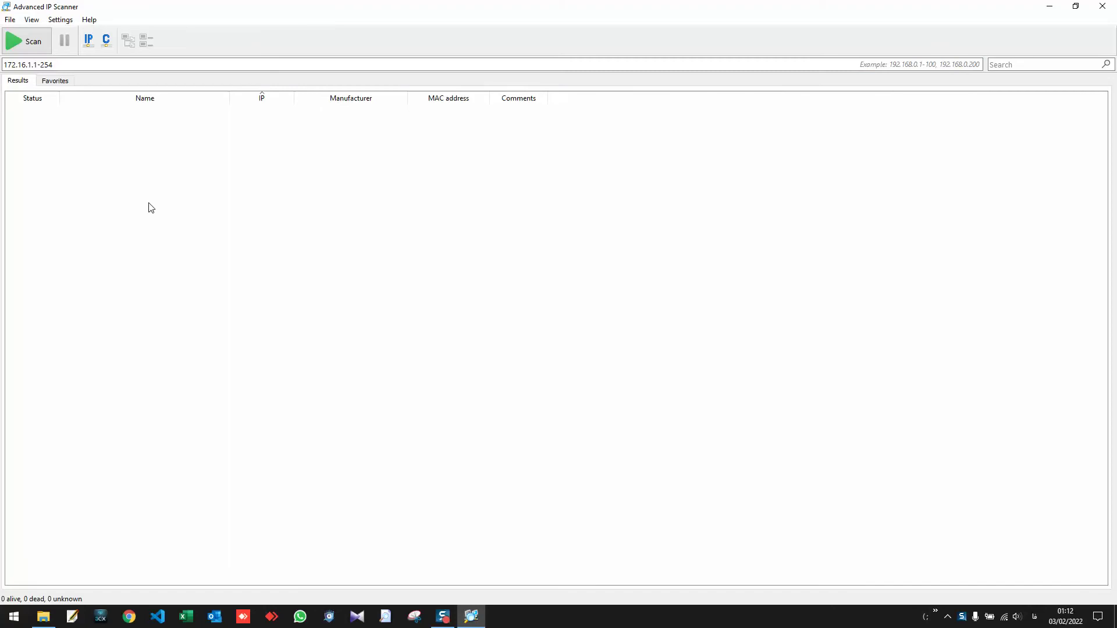
{"action": "left_click", "coordinate": [25, 47]}
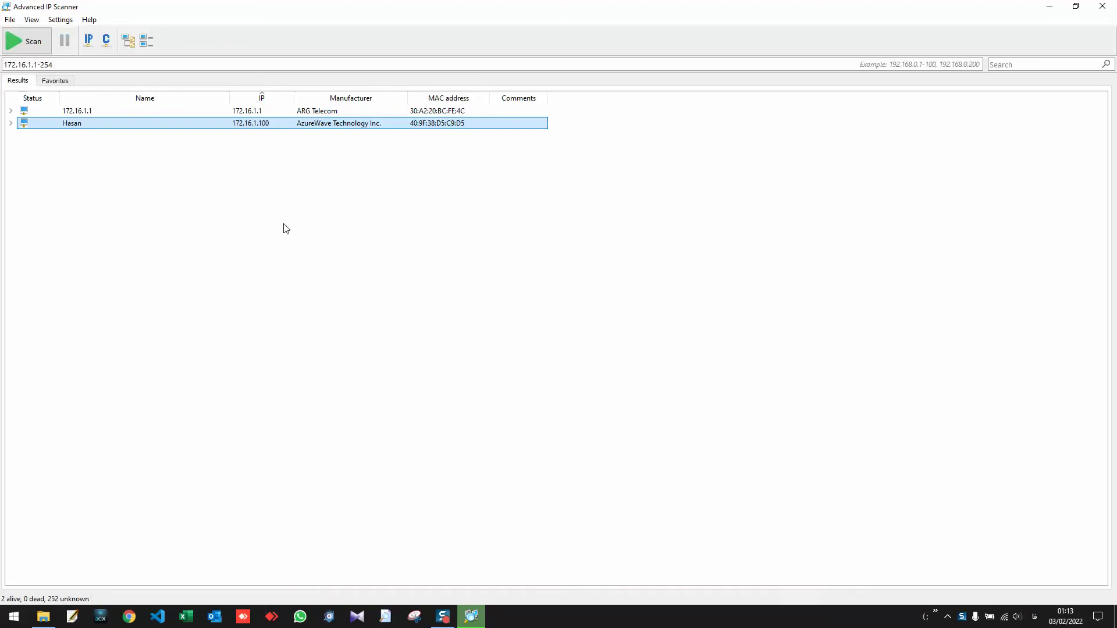
- Expand hosts 172.16.1.1 and 172.16.1.100 and examine their services, shared resources, IP addresses, manufacturers and MAC addresses
{"action": "left_click", "coordinate": [11, 111]}
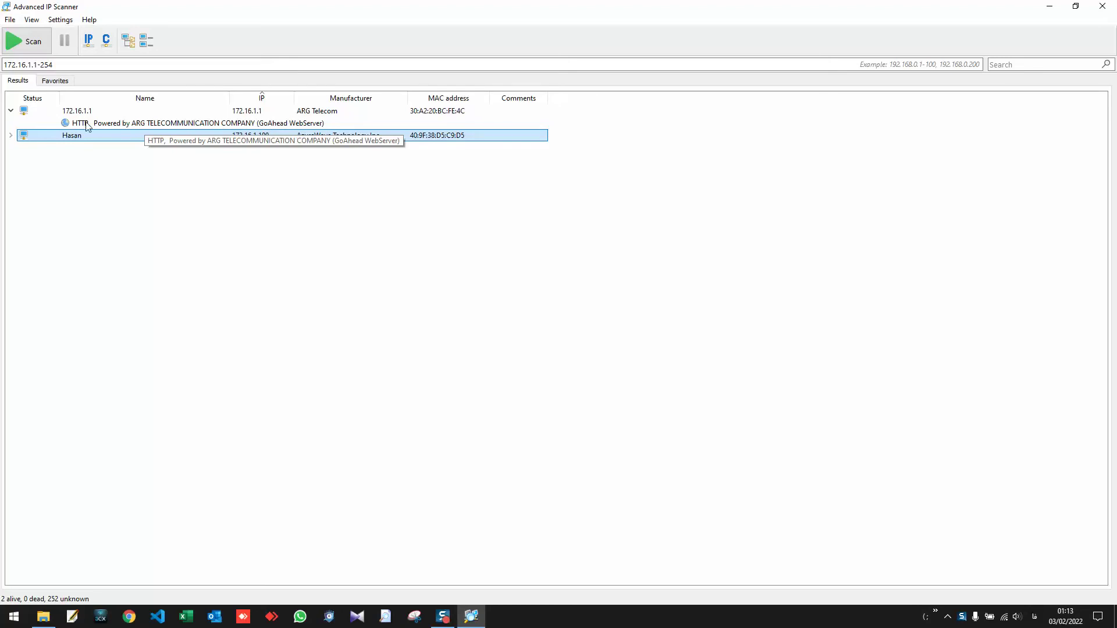
{"action": "left_click", "coordinate": [10, 135]}
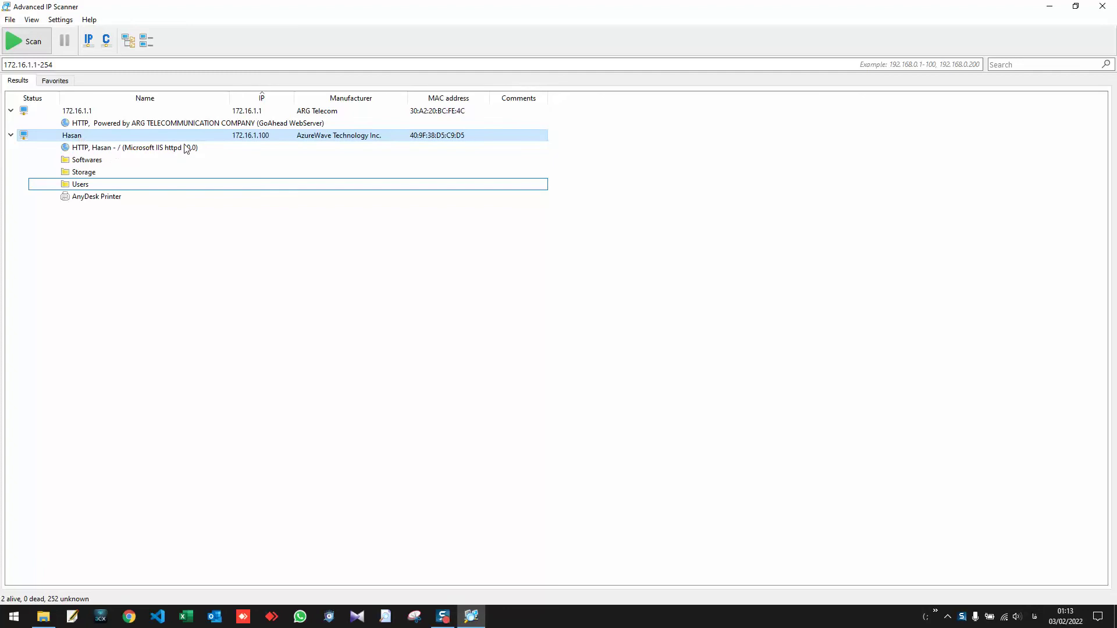
{"action": "left_click", "coordinate": [250, 138]}
{"action": "left_click", "coordinate": [258, 110]}
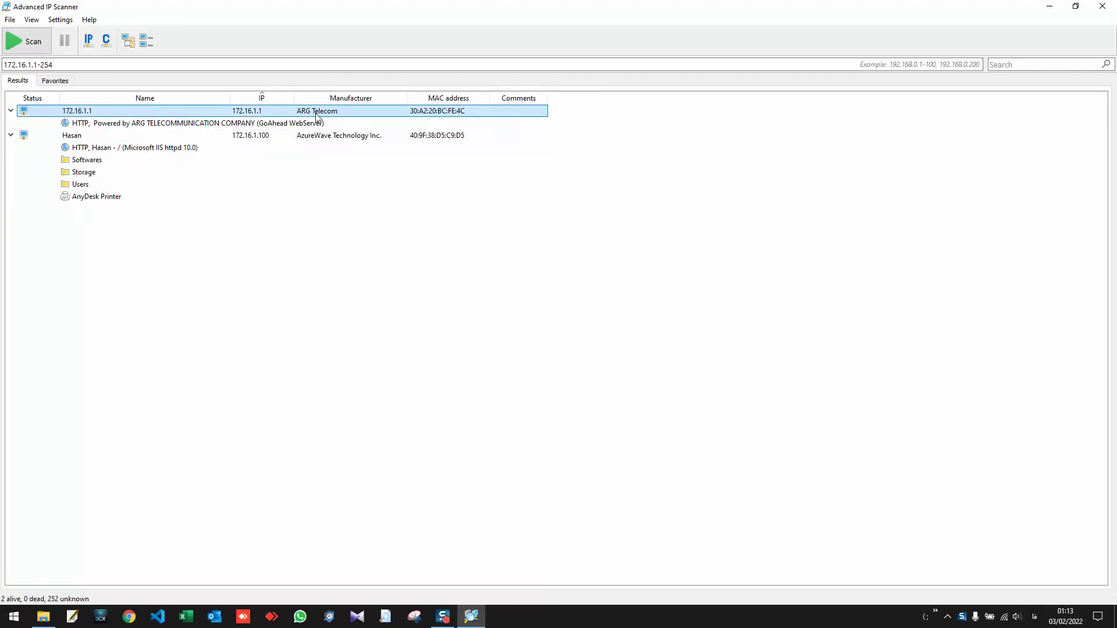
{"action": "left_click", "coordinate": [335, 135]}
{"action": "left_click", "coordinate": [344, 123]}
{"action": "left_click", "coordinate": [433, 135]}
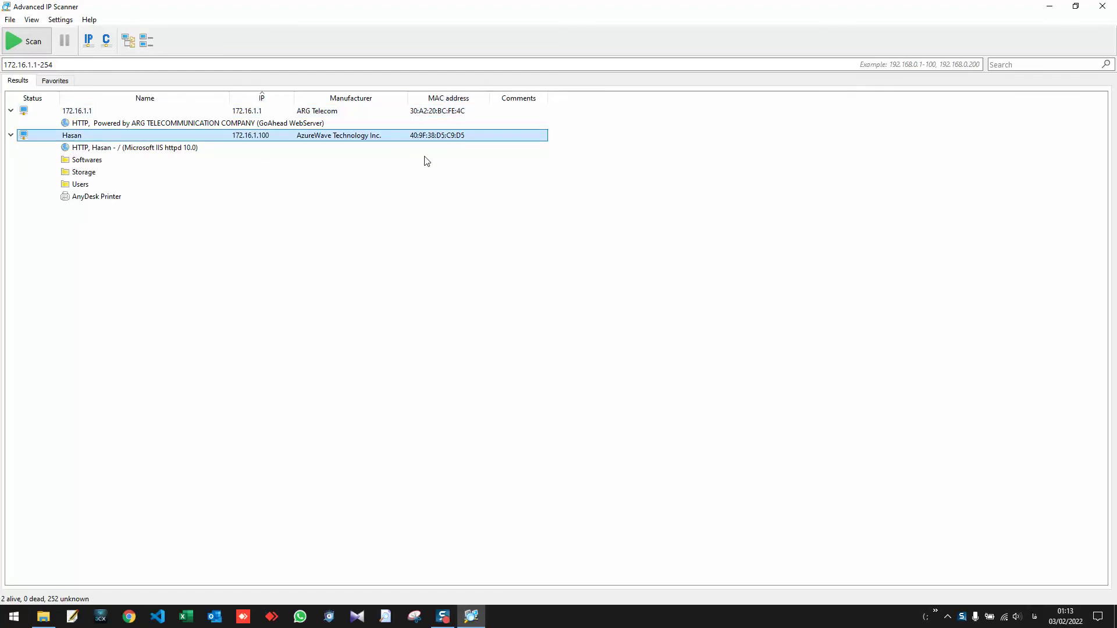
- Open the shared Softwares folder of host 172.16.1.100 to view its contents, and minimize the folder window
{"action": "right_click", "coordinate": [245, 110]}
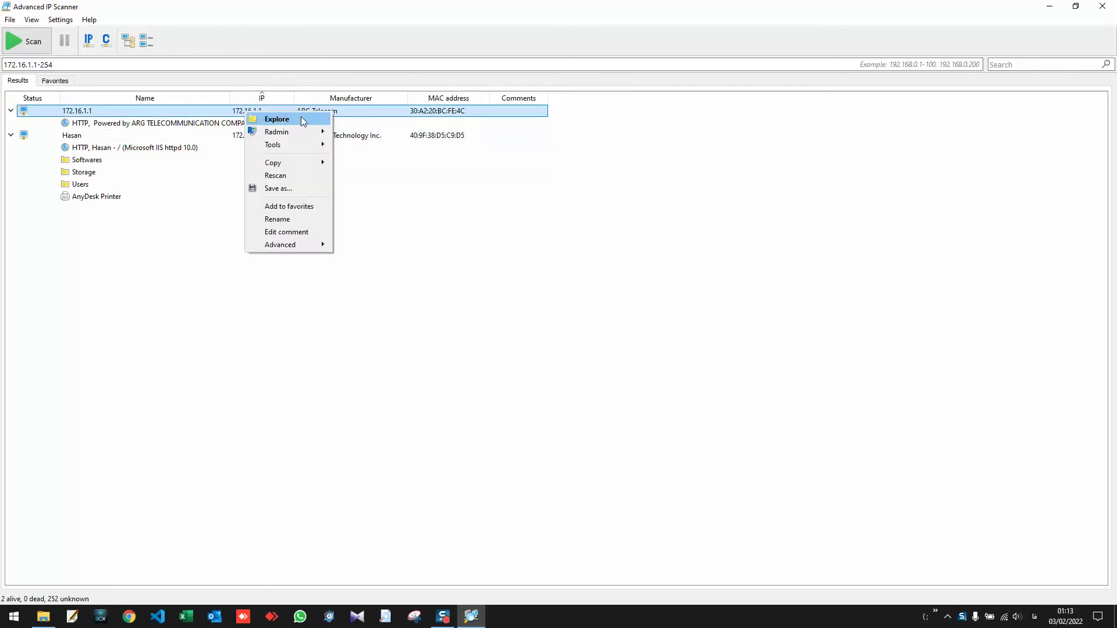
{"action": "left_click", "coordinate": [104, 150]}
{"action": "right_click", "coordinate": [68, 158]}
{"action": "left_click", "coordinate": [87, 162]}
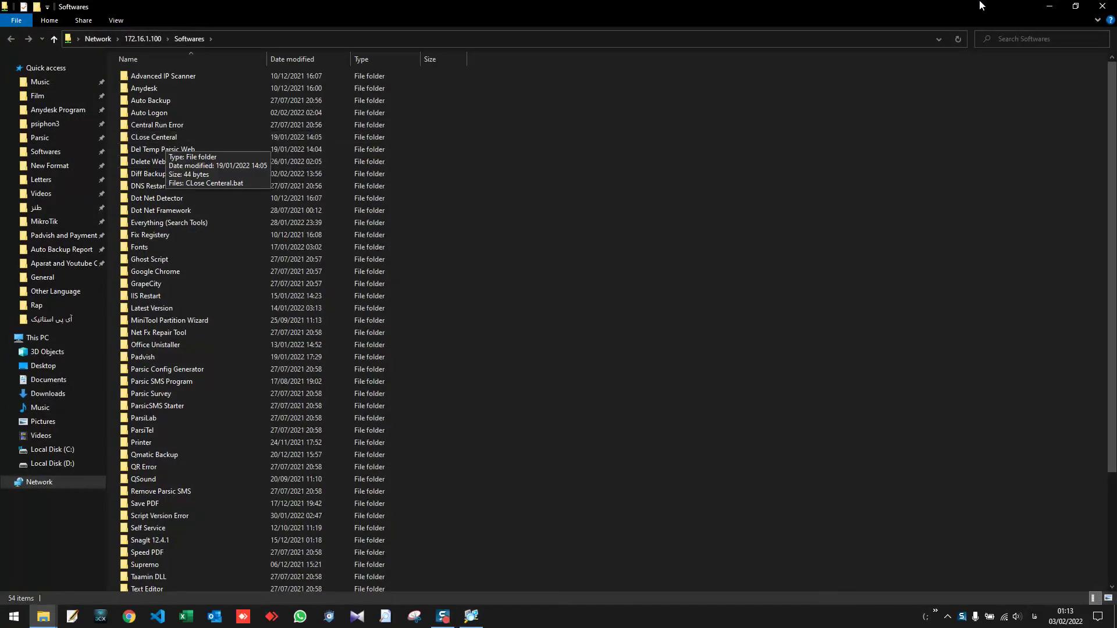
{"action": "left_click", "coordinate": [1049, 7]}
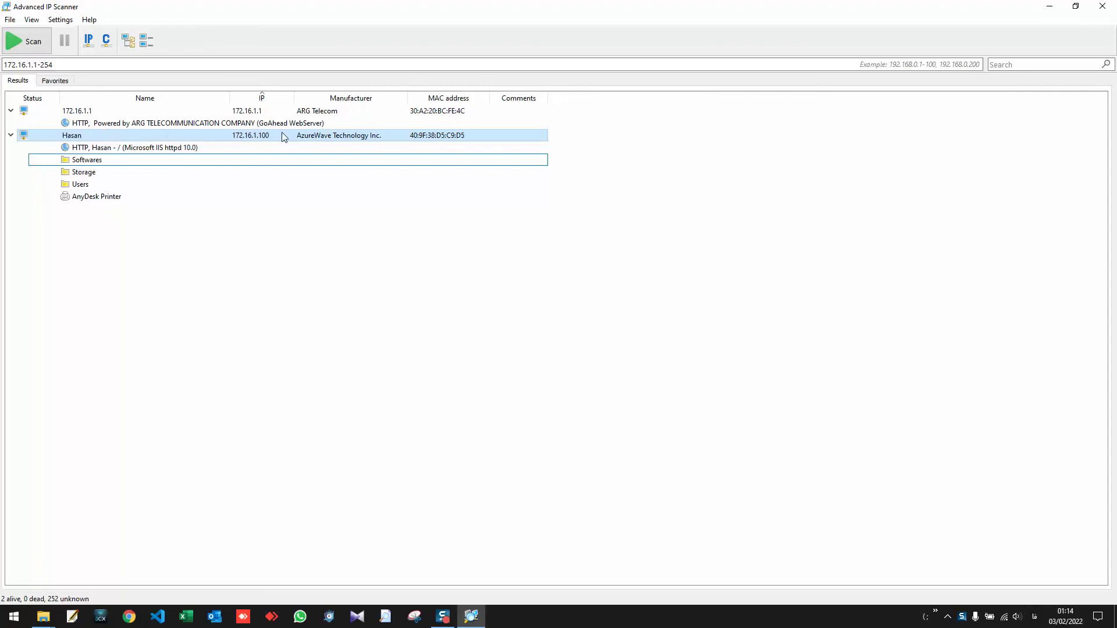
{"action": "right_click", "coordinate": [302, 138]}
{"action": "mouse_move", "coordinate": [344, 155]}
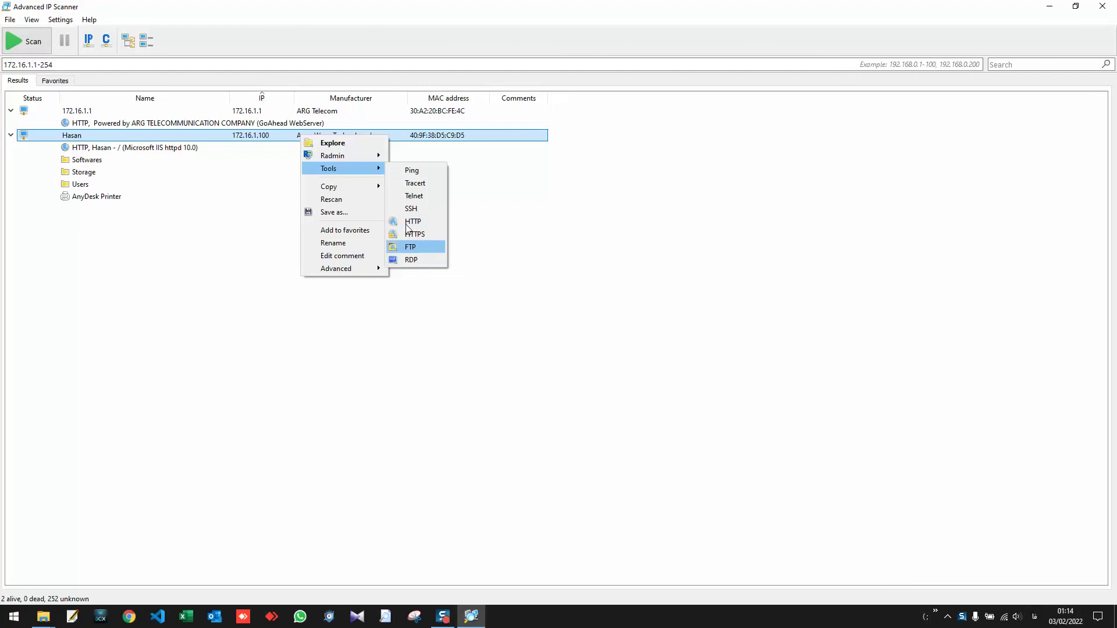
{"action": "mouse_move", "coordinate": [351, 192]}
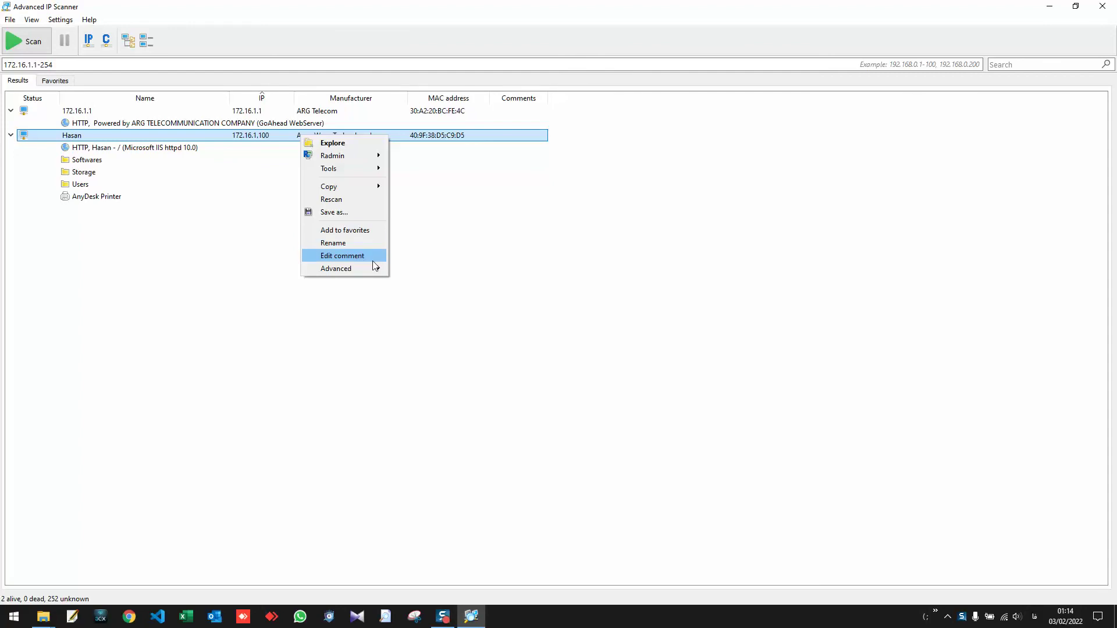
{"action": "mouse_move", "coordinate": [351, 267]}
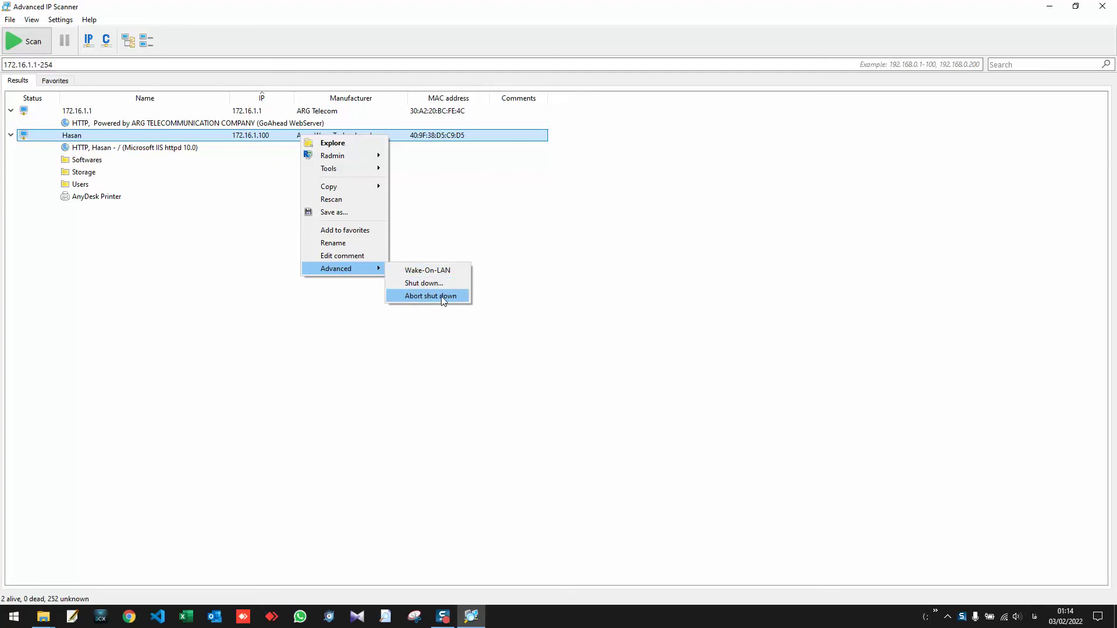
{"action": "left_click", "coordinate": [204, 266]}
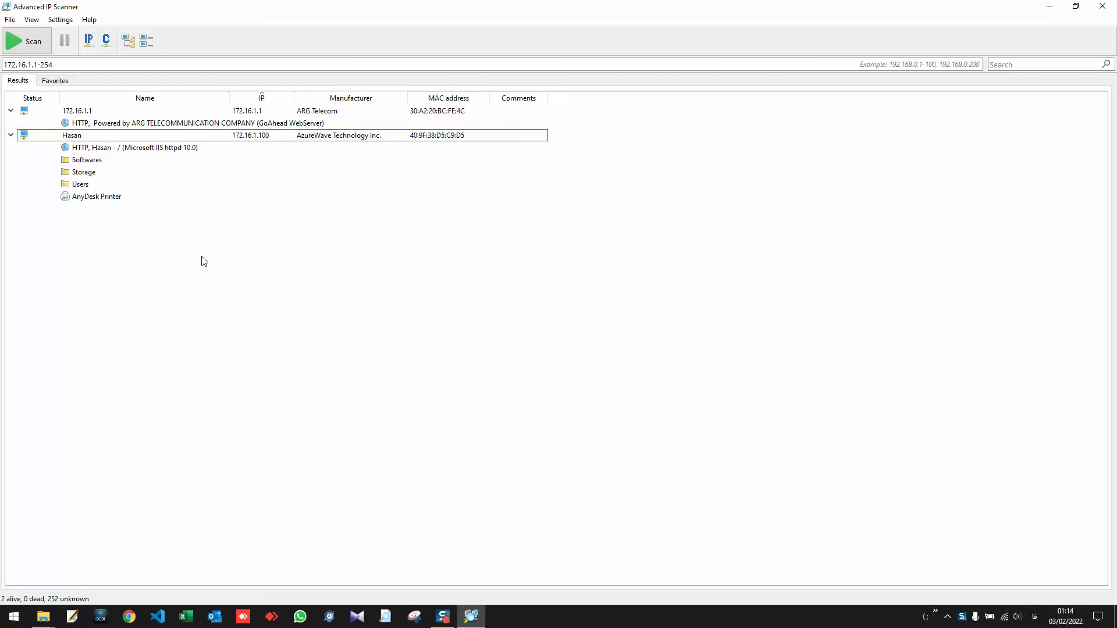
- Check the favorites list against the scan results
{"action": "left_click", "coordinate": [64, 83]}
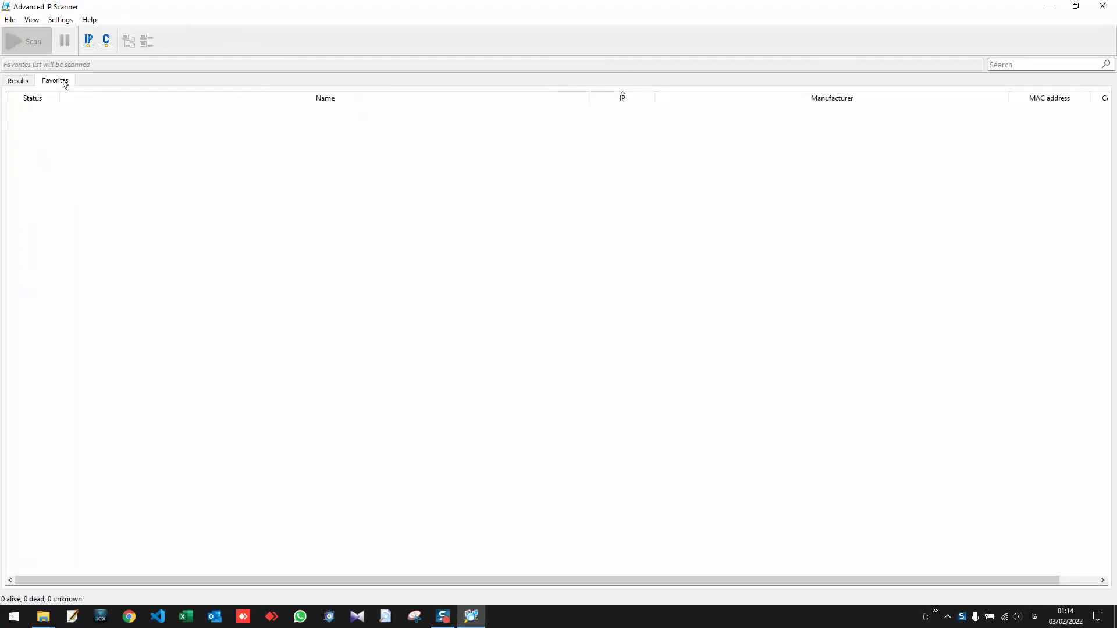
{"action": "left_click", "coordinate": [17, 81]}
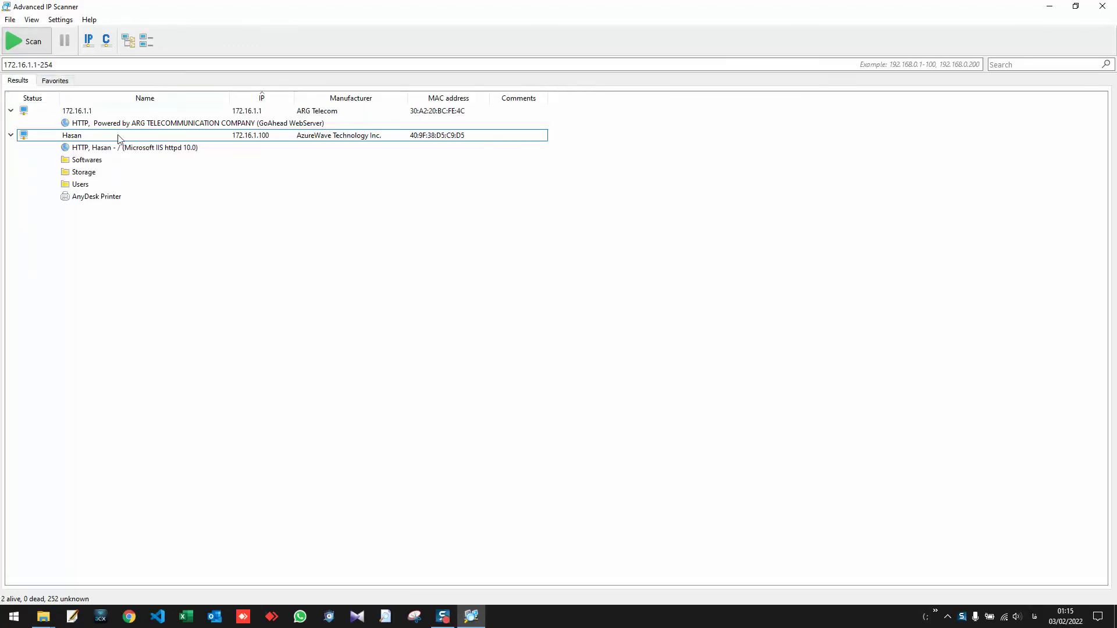
{"action": "left_click", "coordinate": [57, 82]}
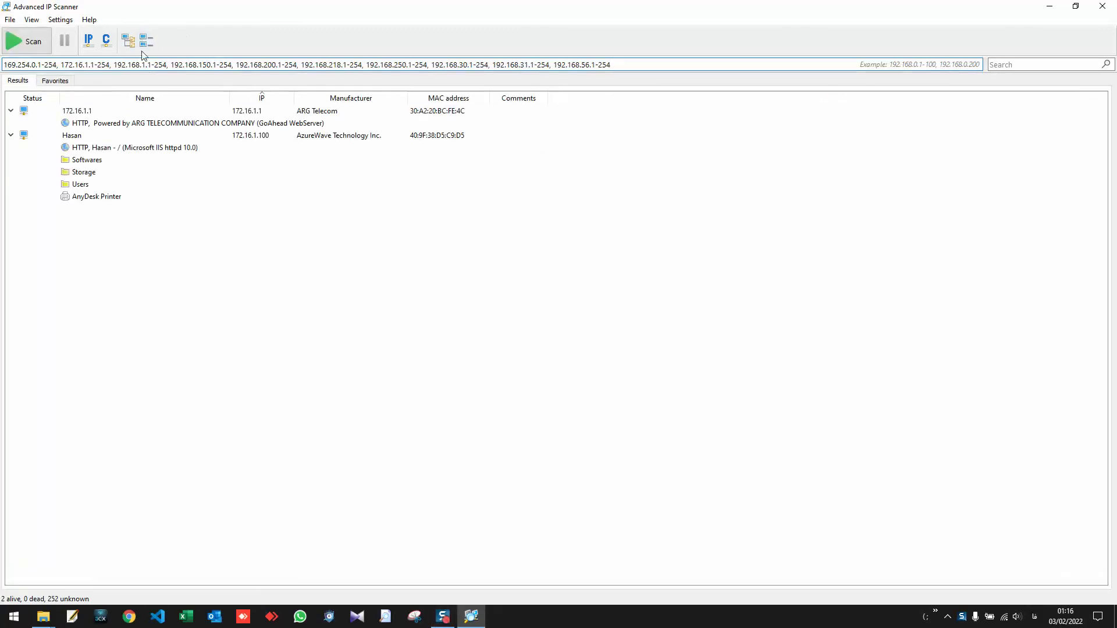
{"action": "left_click", "coordinate": [60, 19]}
{"action": "mouse_move", "coordinate": [107, 52]}
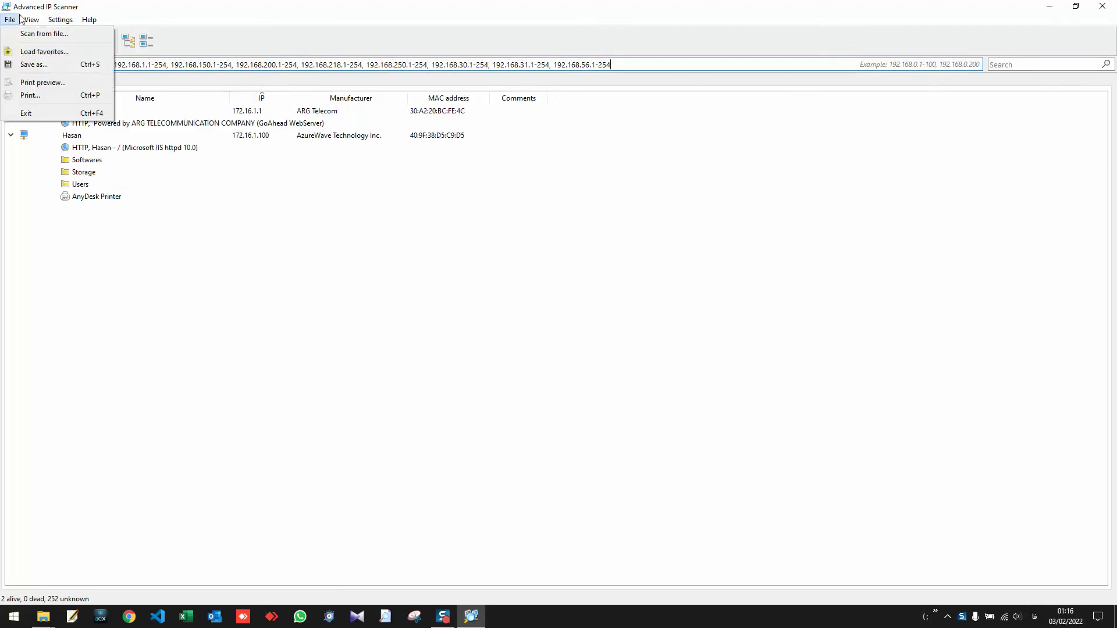
{"action": "mouse_move", "coordinate": [29, 21]}
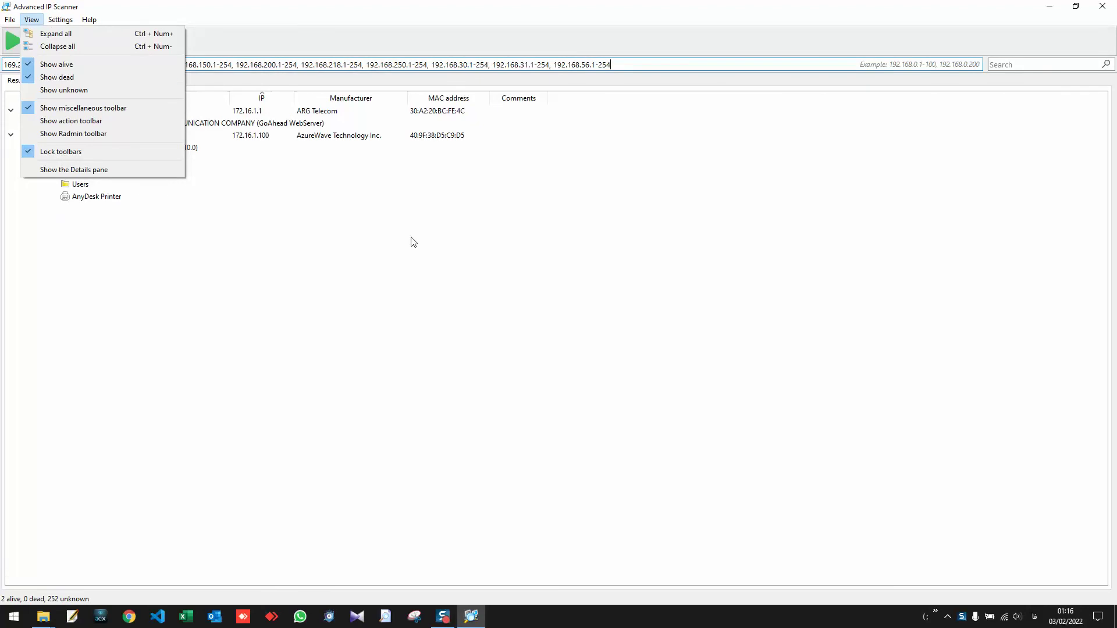
{"action": "left_click", "coordinate": [728, 271]}
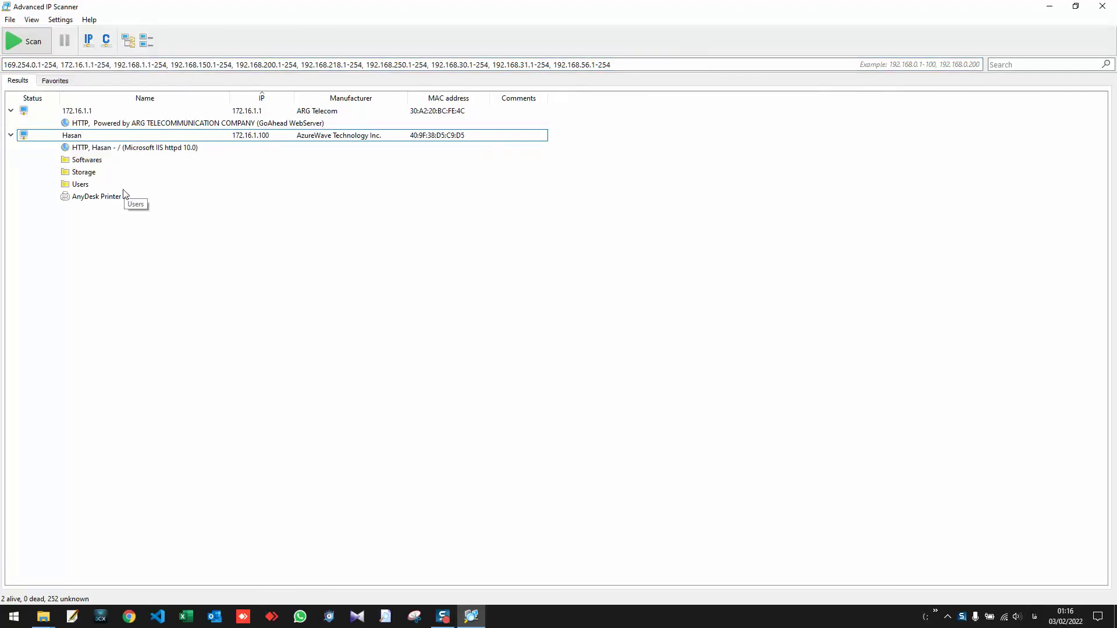